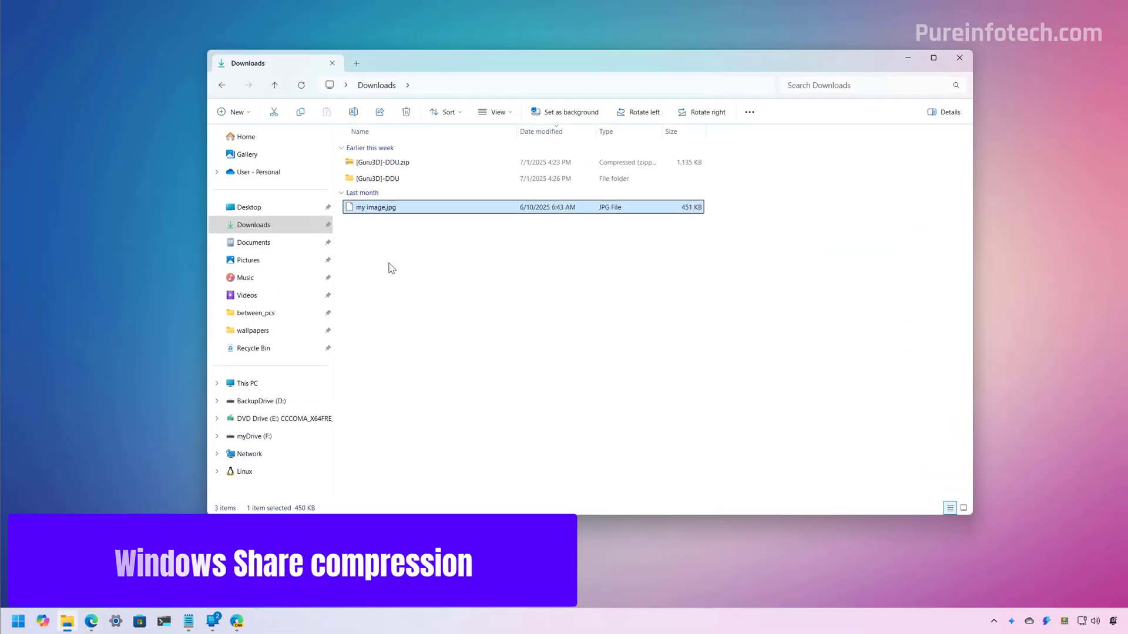
# Share image.jpg compressed to High quality (290.4 KB), after trying Medium first
pyautogui.click(381, 116)
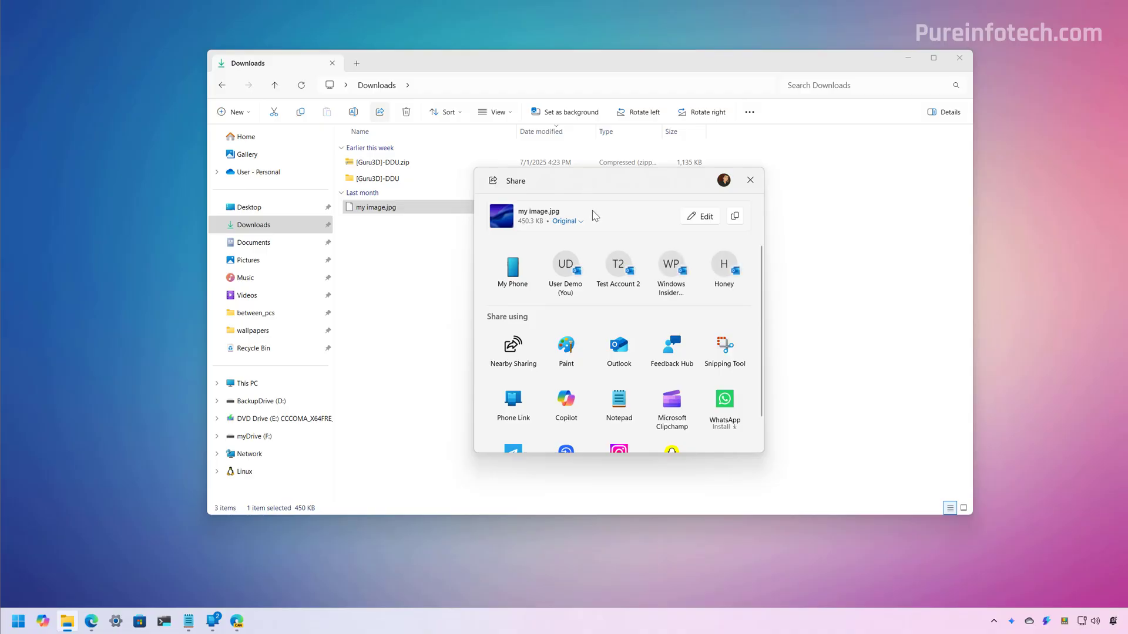
pyautogui.click(581, 222)
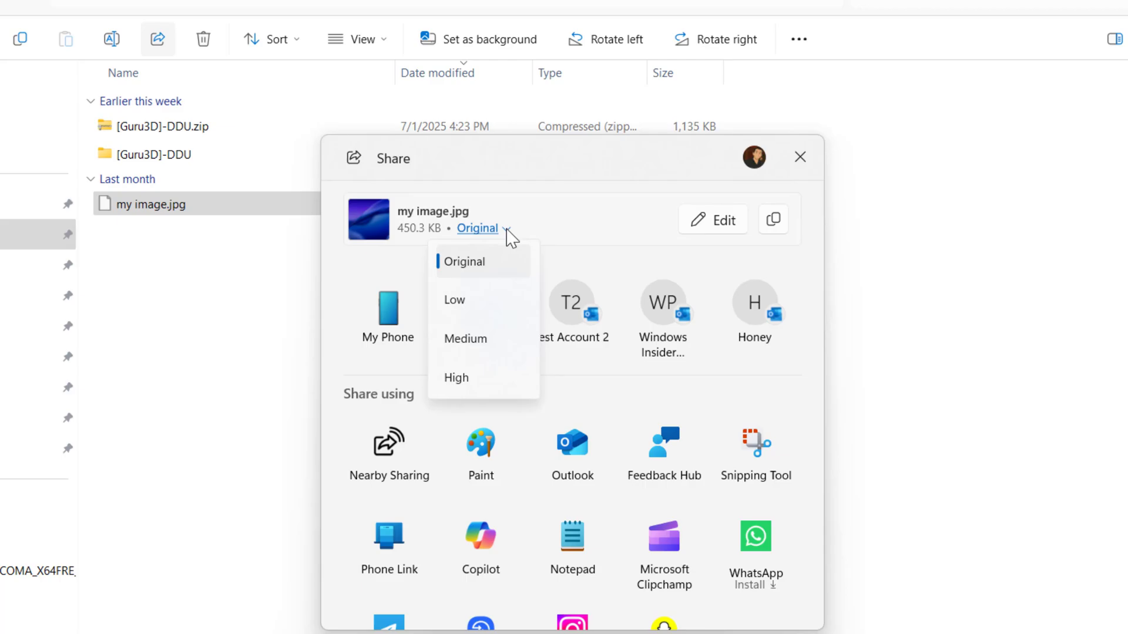
pyautogui.click(476, 338)
pyautogui.click(505, 229)
pyautogui.click(449, 377)
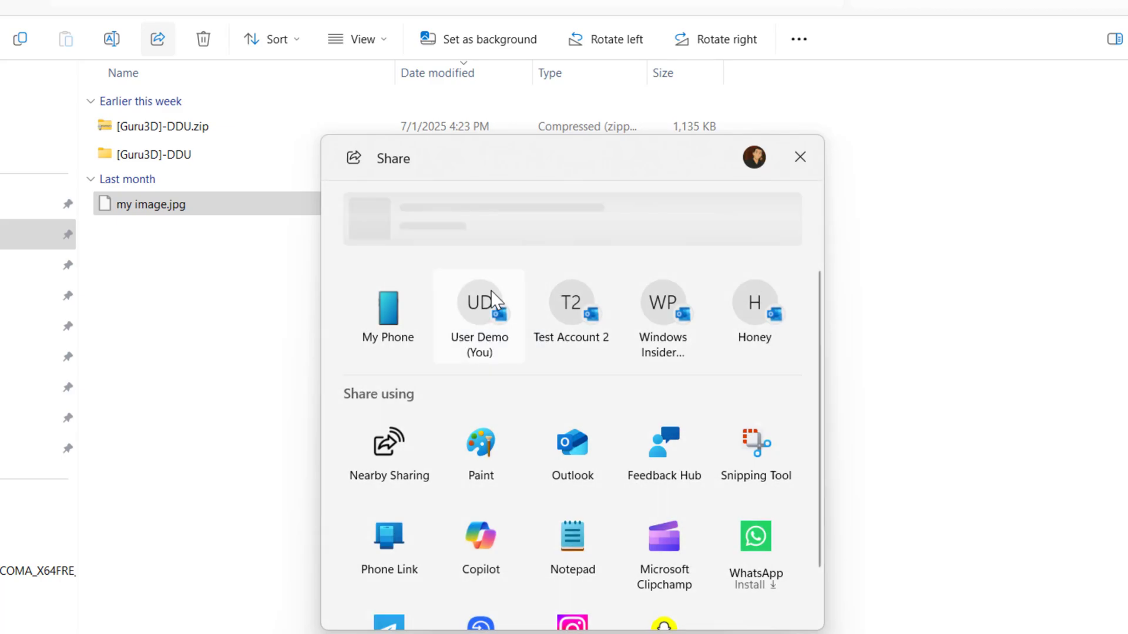
pyautogui.click(469, 229)
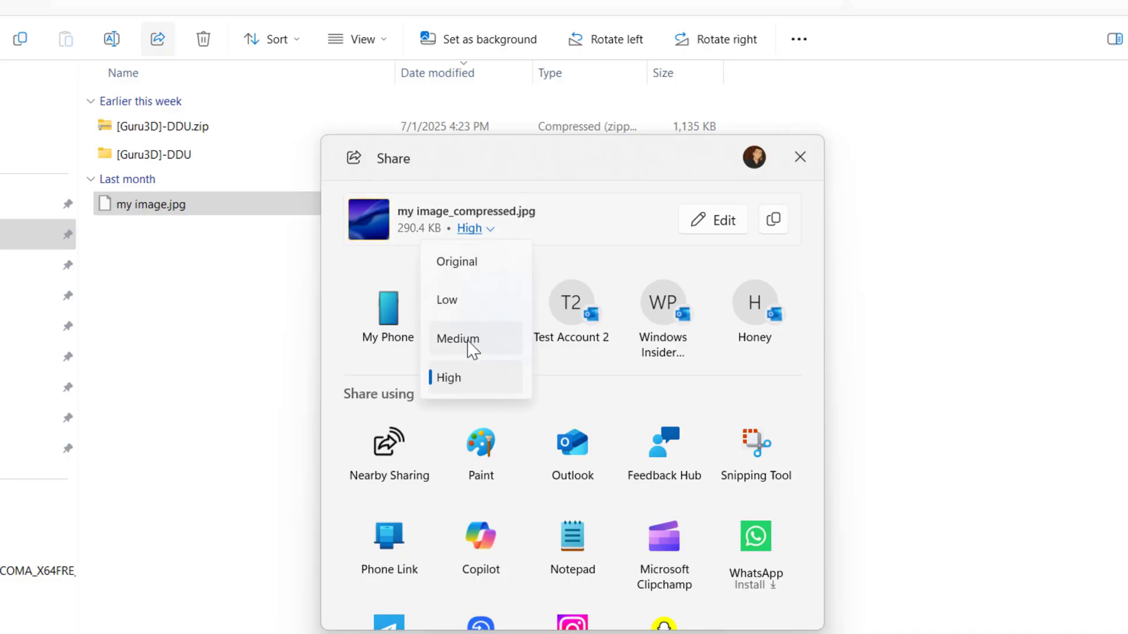
pyautogui.click(412, 273)
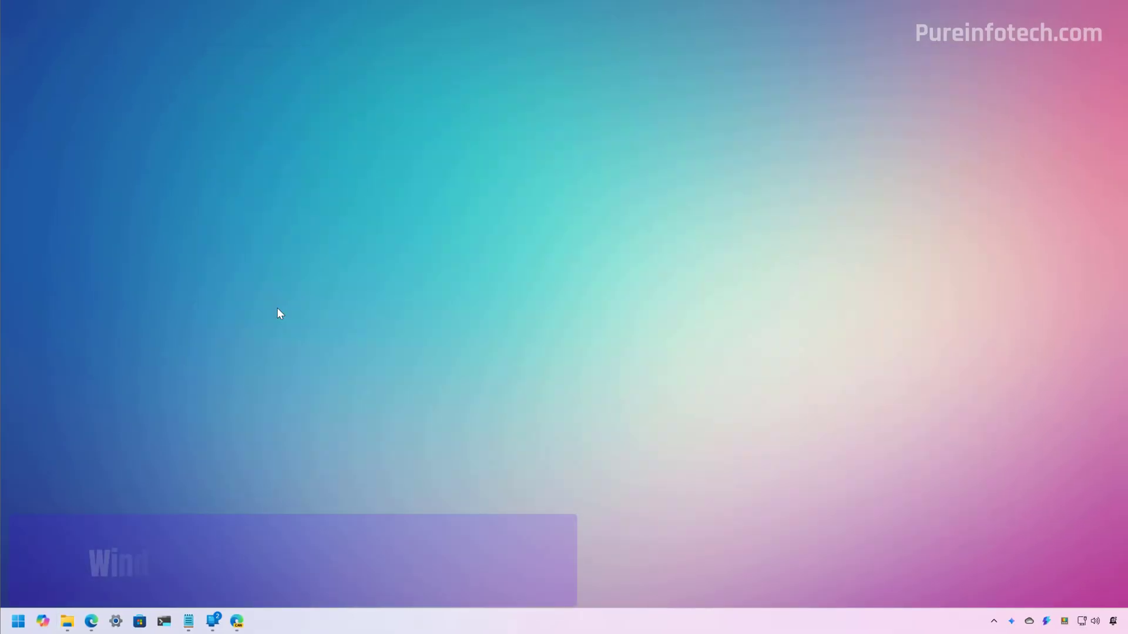
# Launch Windows Backup from a Start search for 'backup' and start Transfer to a new PC
pyautogui.press('super')
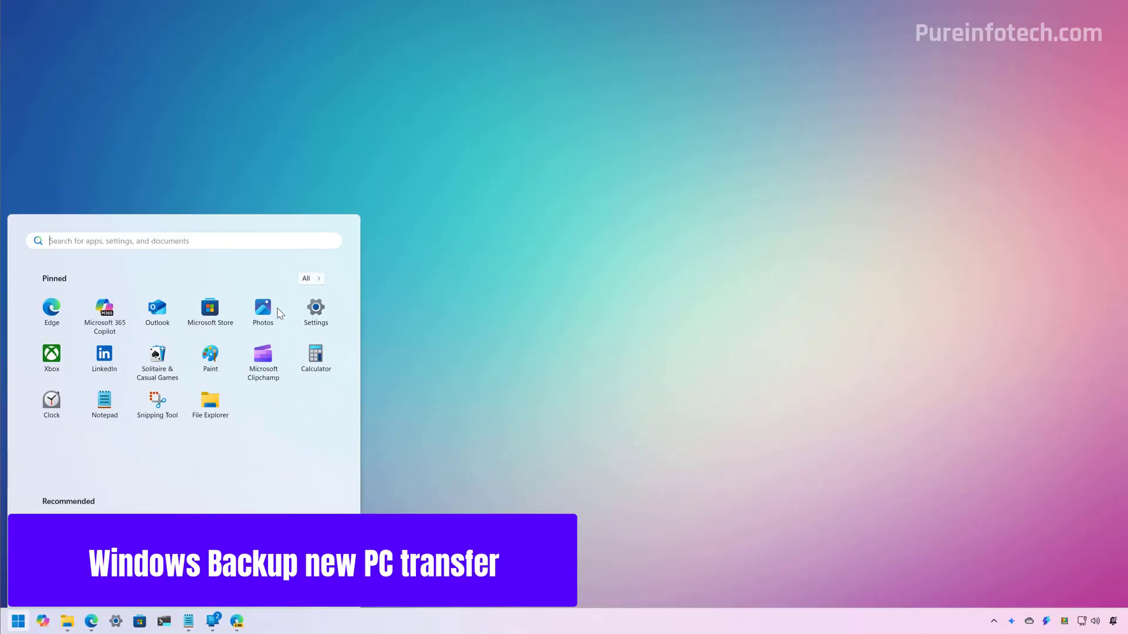
pyautogui.write('backup')
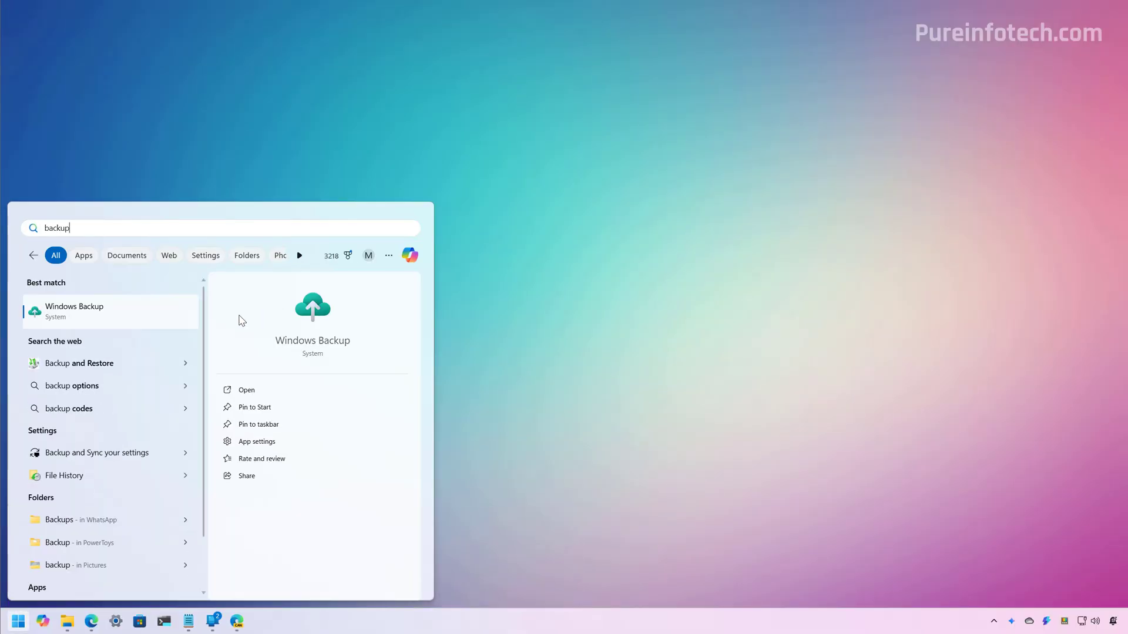
pyautogui.click(139, 322)
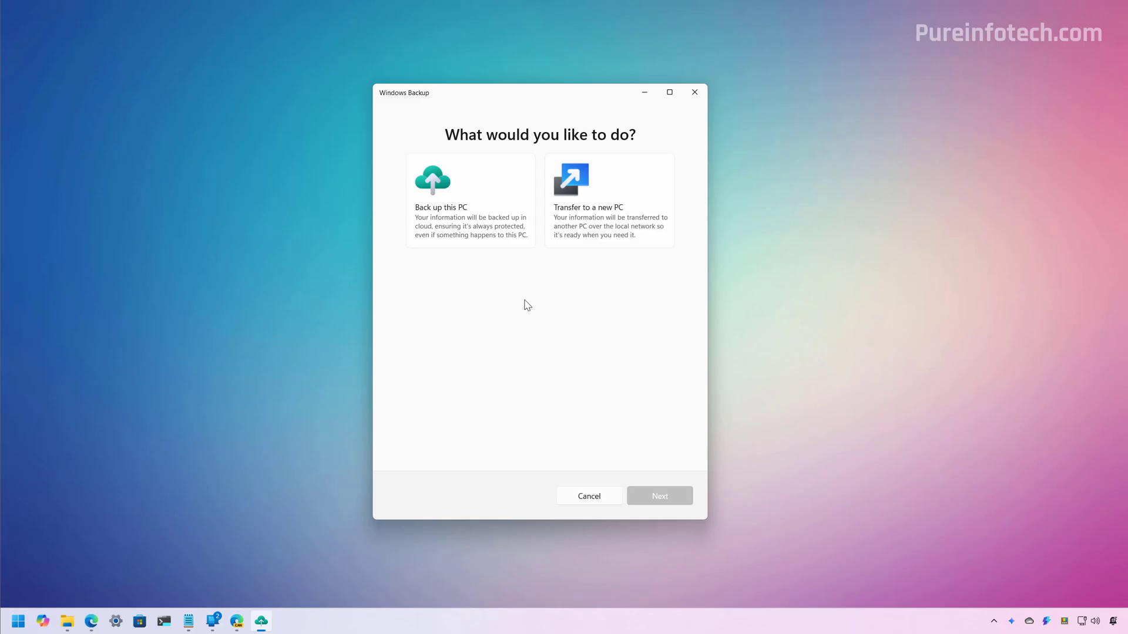
pyautogui.click(605, 219)
pyautogui.click(652, 492)
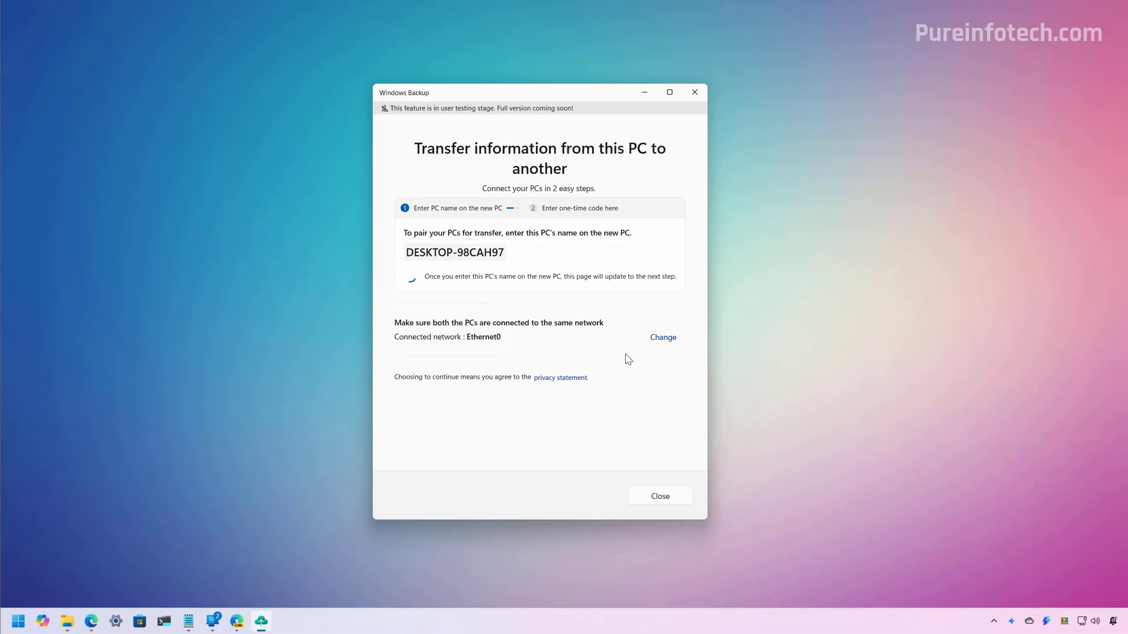
# Ask to change the transfer network, allow the switch to Settings, then close Settings
pyautogui.click(662, 339)
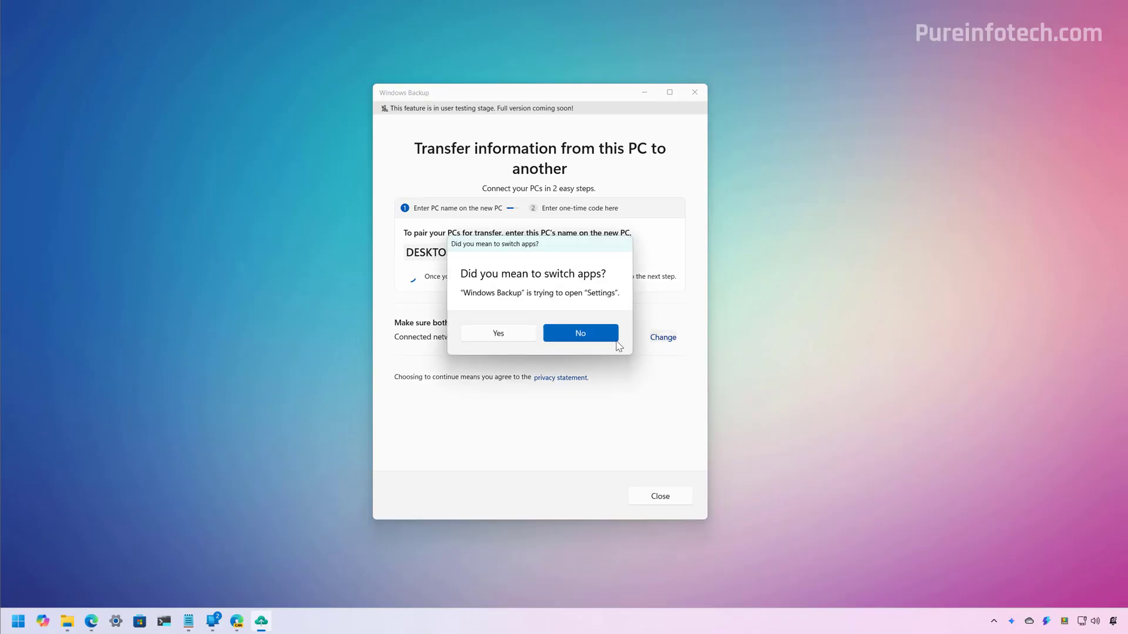
pyautogui.click(499, 334)
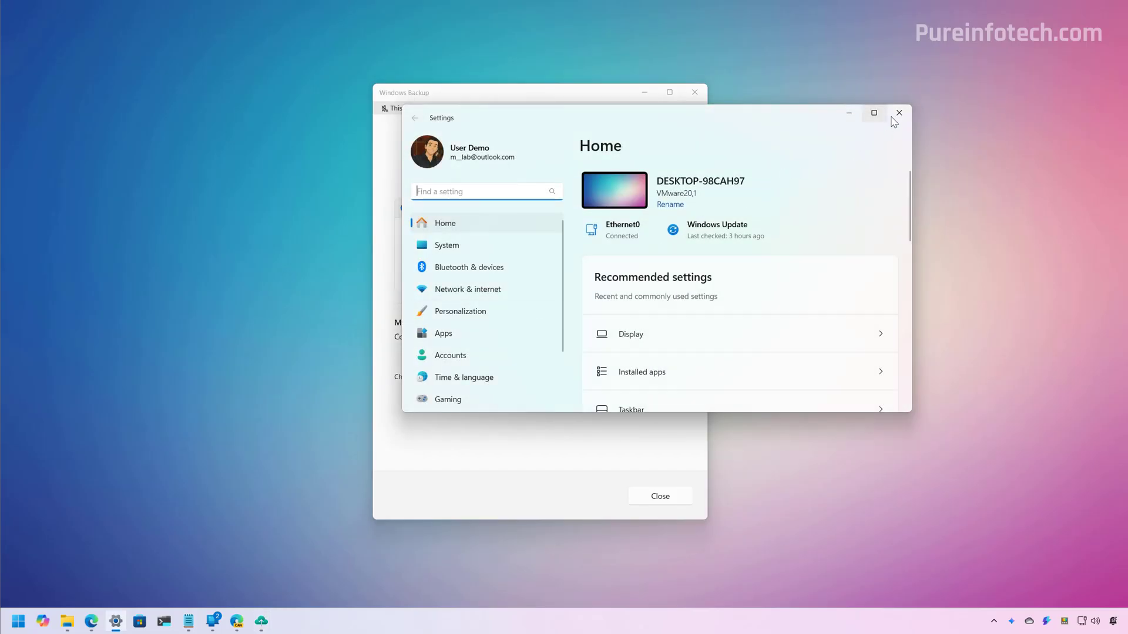
pyautogui.click(899, 113)
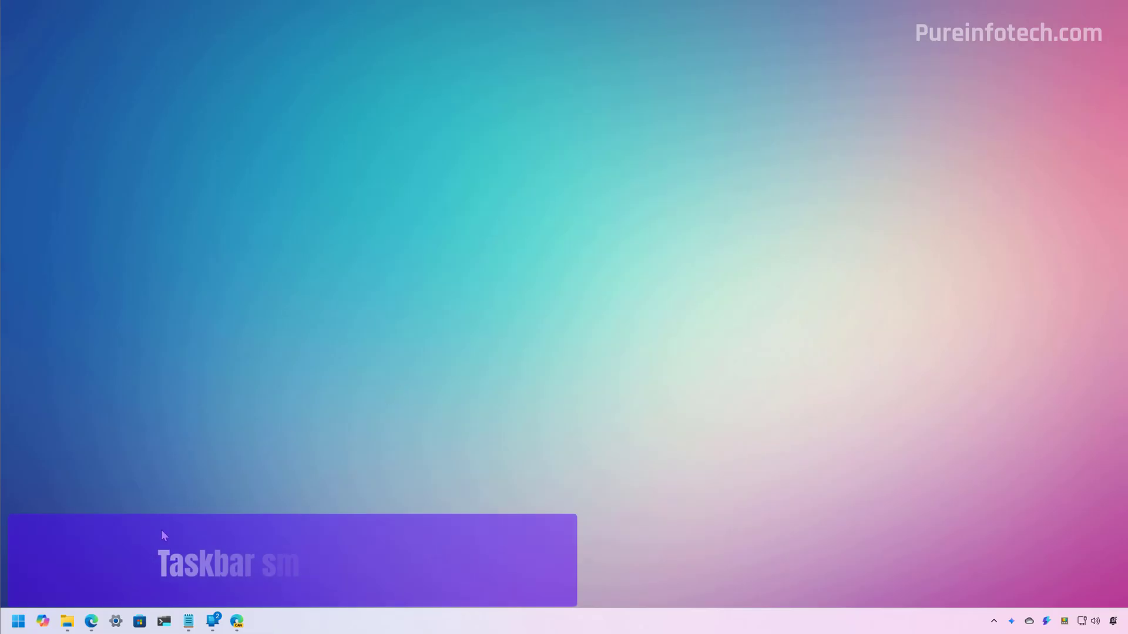
# Under Personalization > Taskbar behaviors, set 'Show smaller taskbar buttons' to 'When taskbar is full'
pyautogui.click(119, 623)
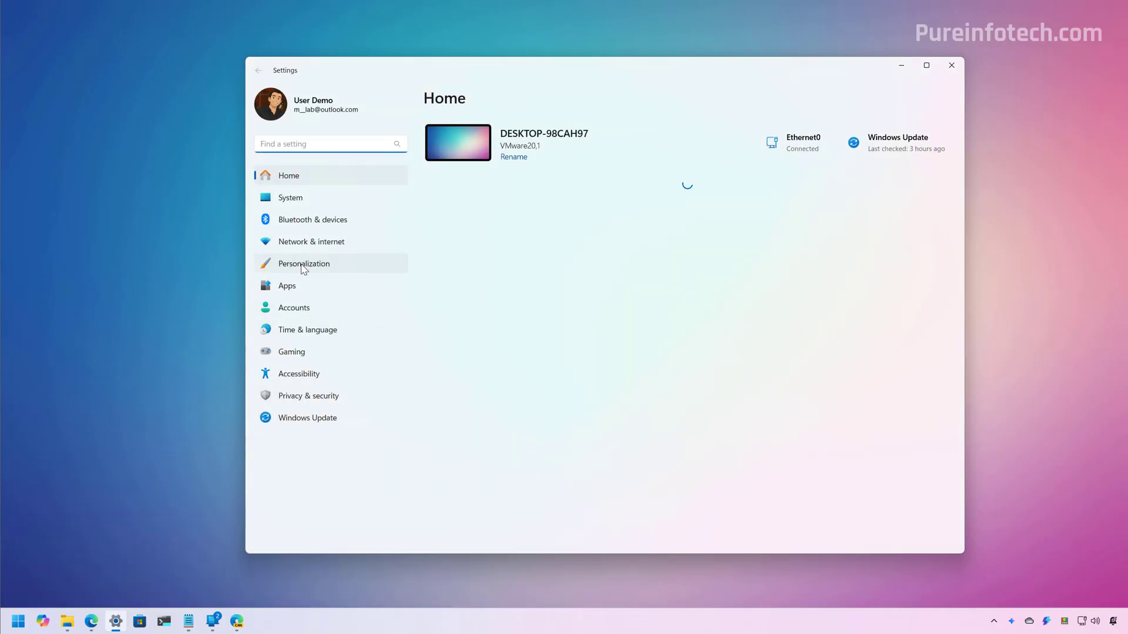
pyautogui.click(302, 266)
pyautogui.scroll(-2, 529, 388)
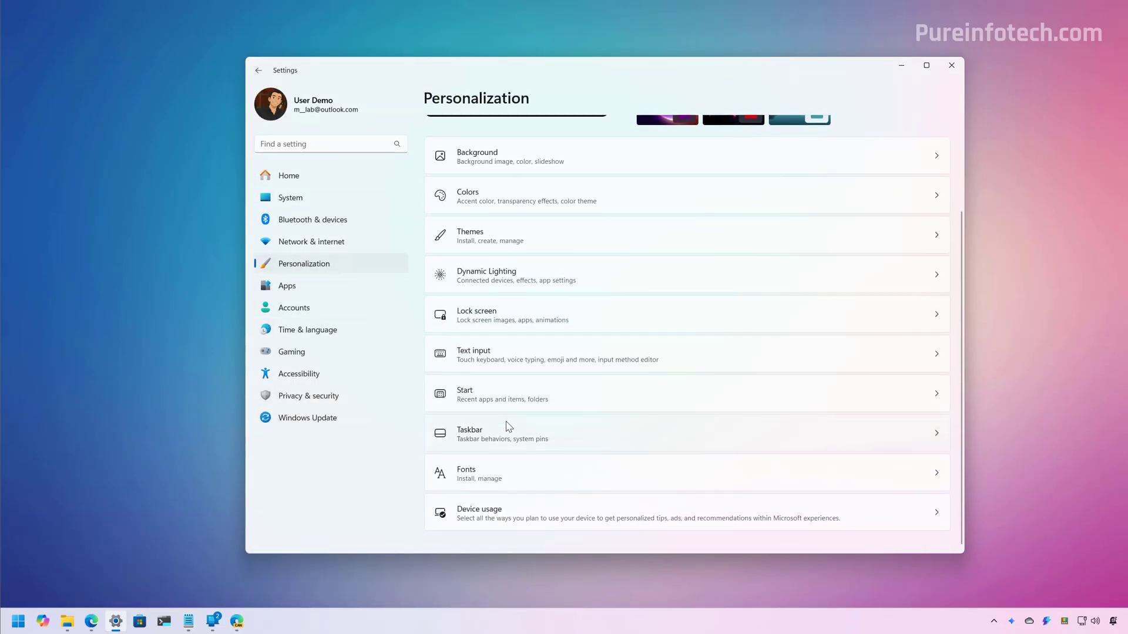
pyautogui.click(622, 423)
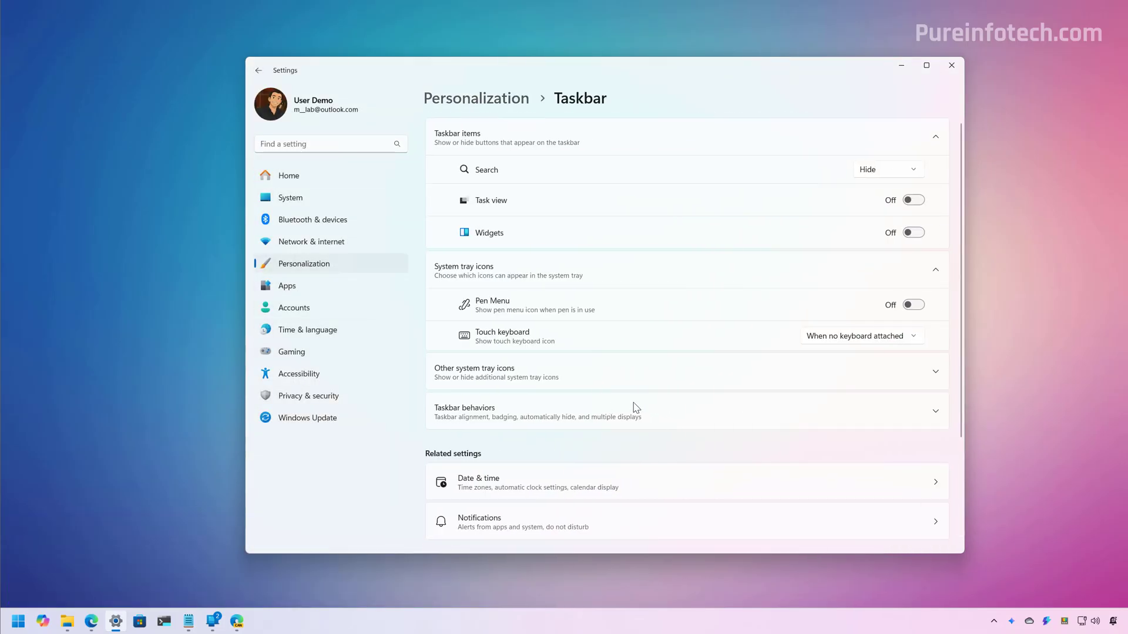
pyautogui.click(594, 415)
pyautogui.scroll(-3, 594, 411)
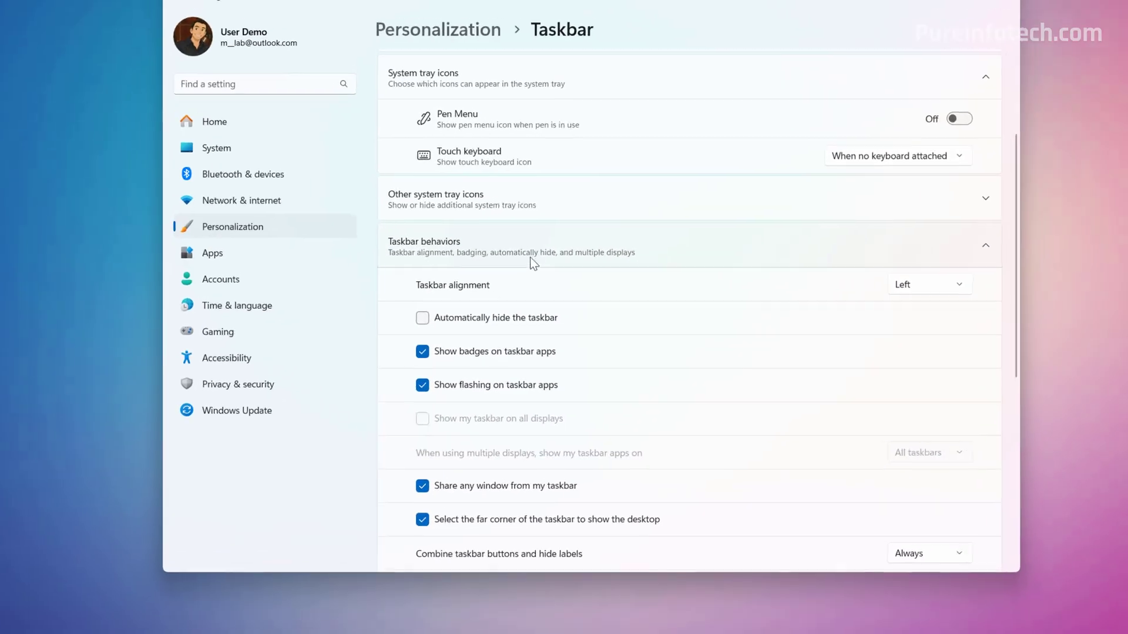
pyautogui.scroll(-4, 485, 357)
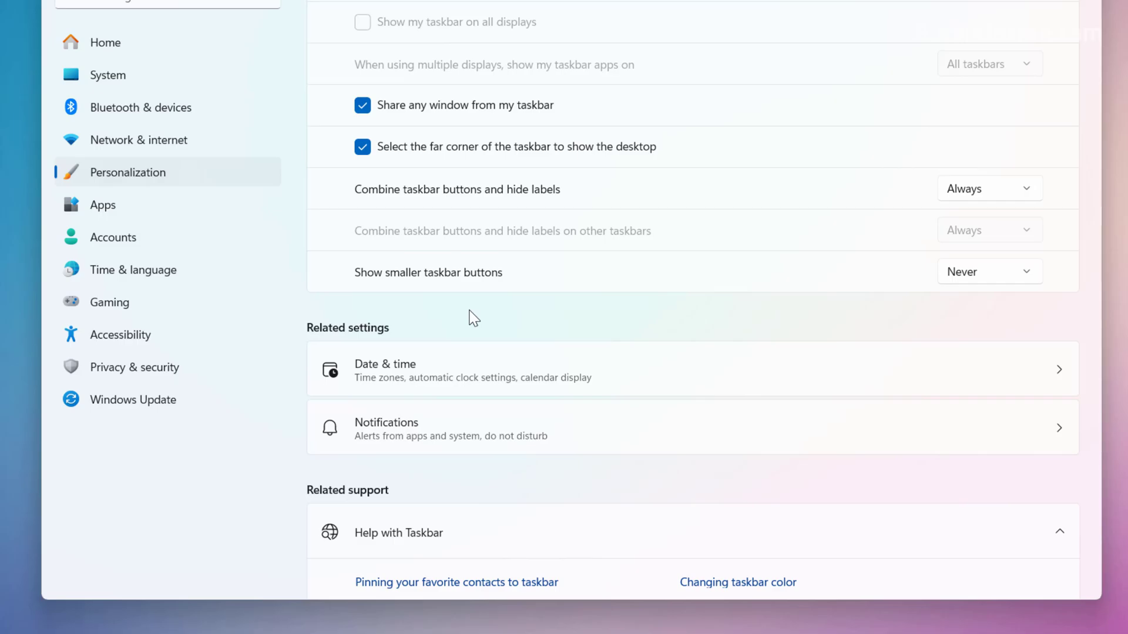
pyautogui.click(975, 281)
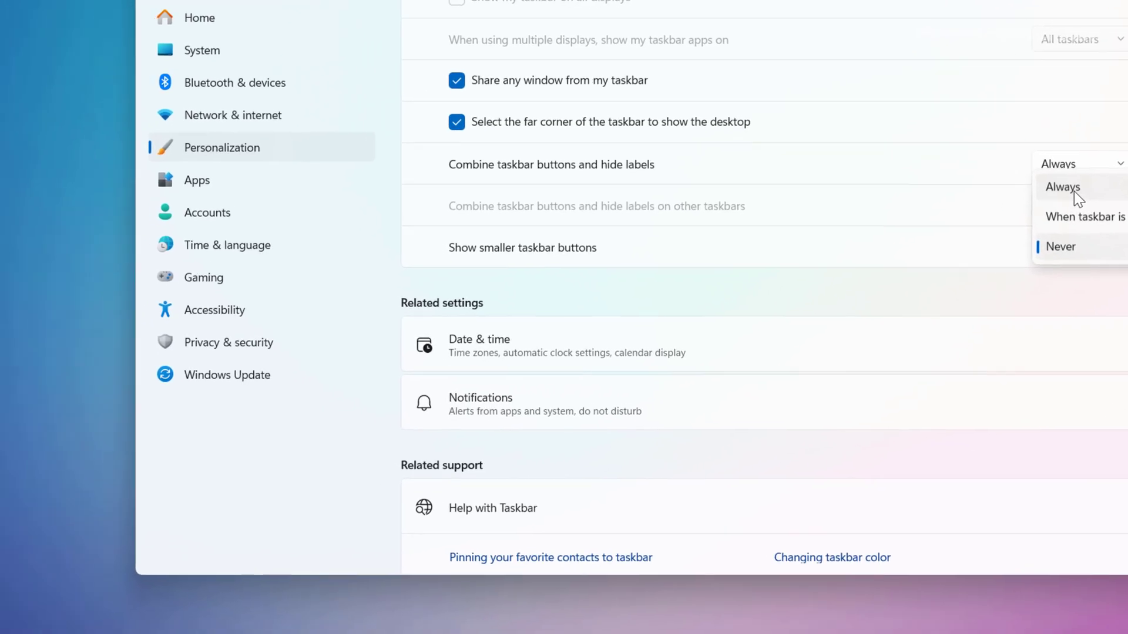
pyautogui.click(980, 216)
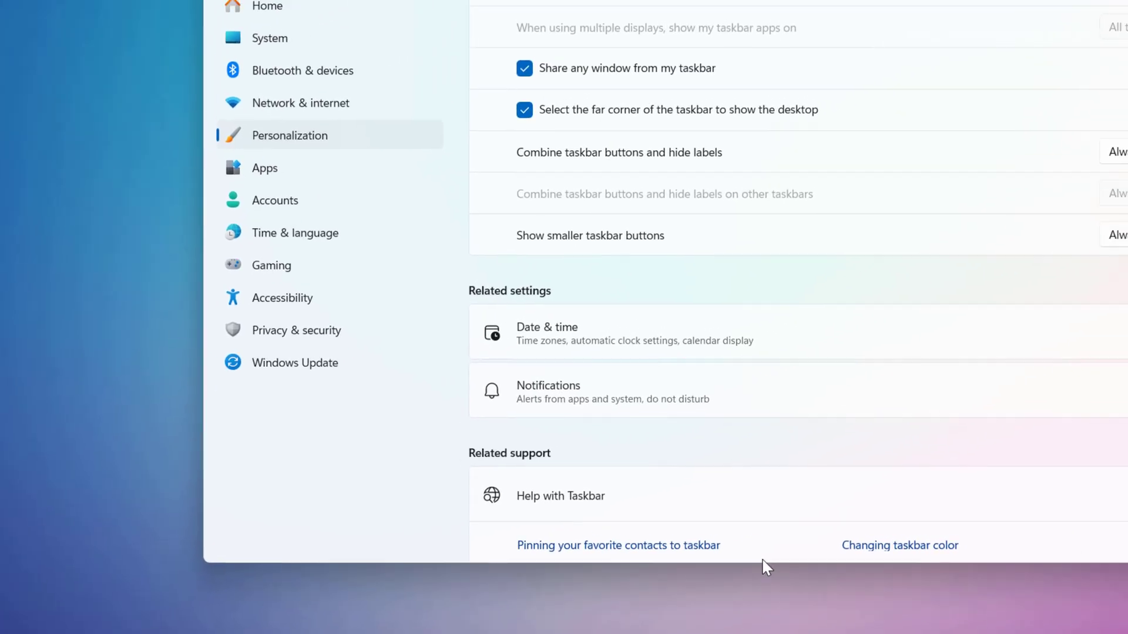
pyautogui.click(993, 282)
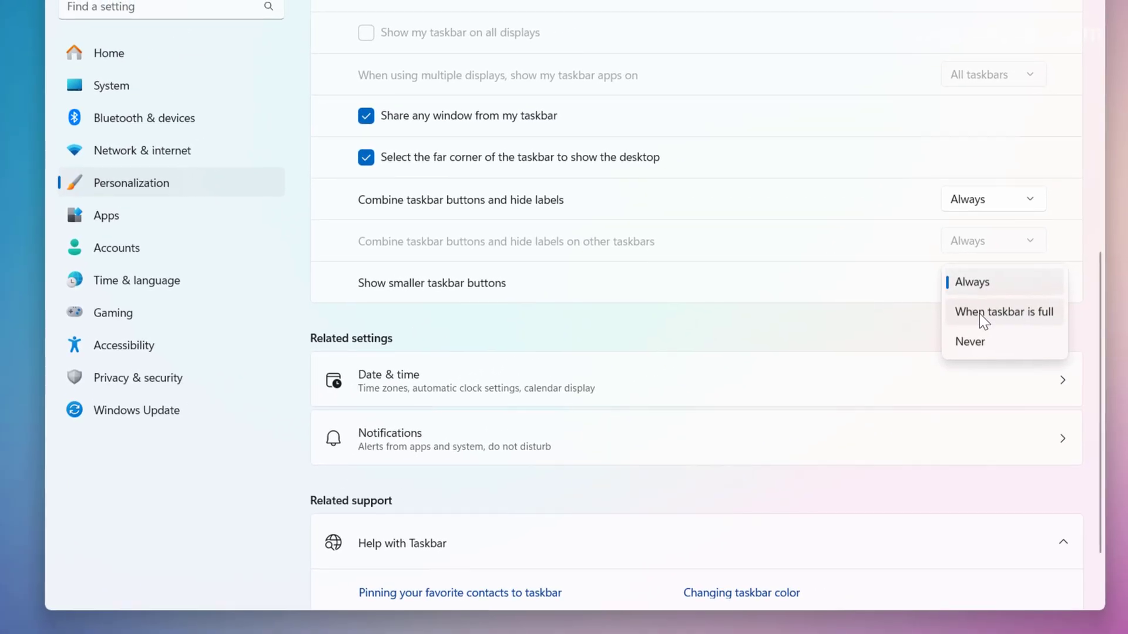
pyautogui.click(979, 314)
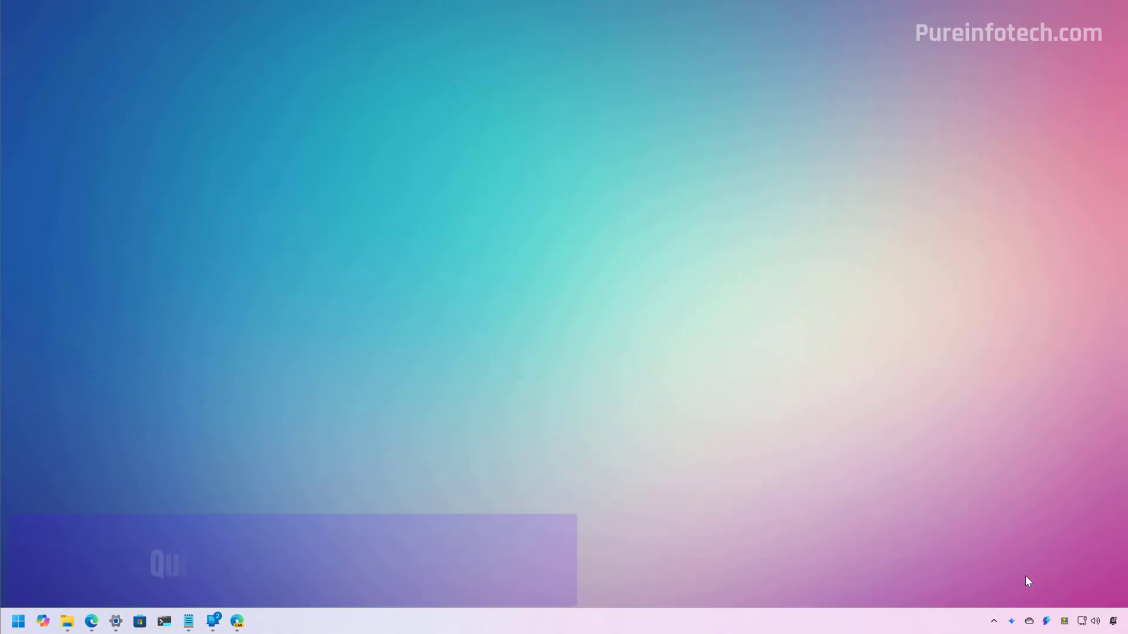
# Open Quick Settings from the tray and expand the Accessibility tile's options
pyautogui.click(1090, 623)
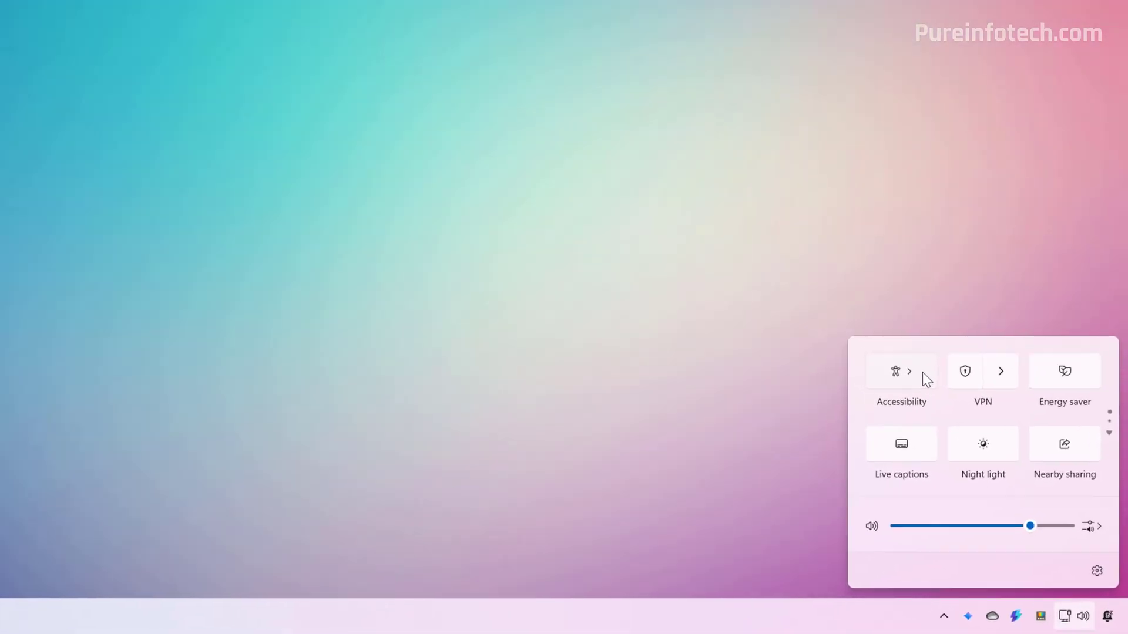
pyautogui.click(923, 372)
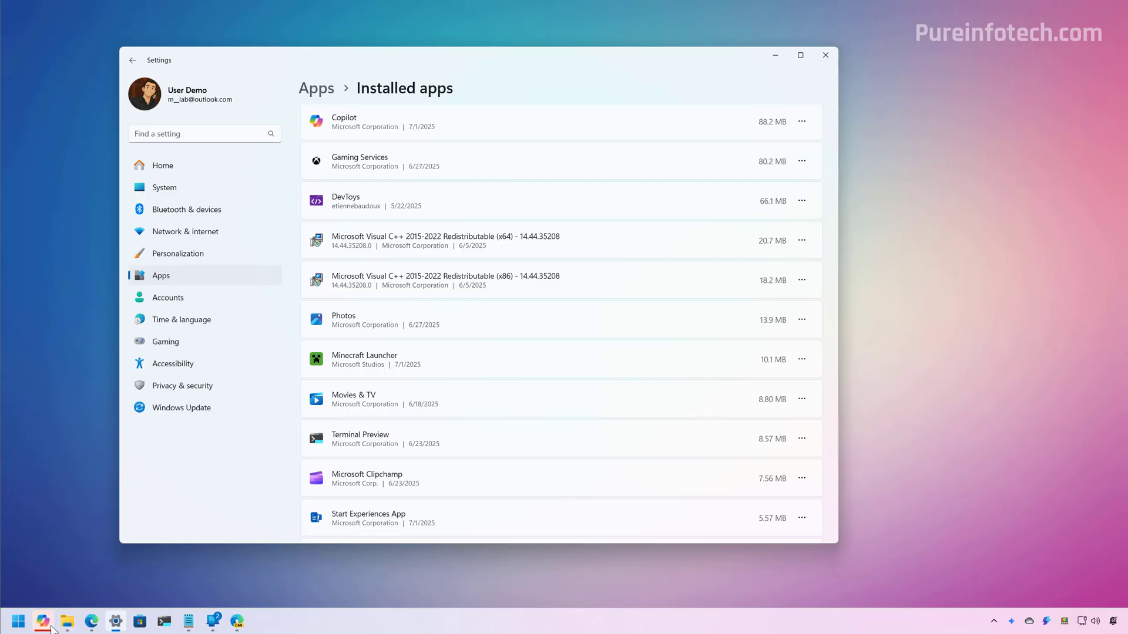
# Go to Time & language > Language & region, showing the United States setup region
pyautogui.moveTo(54, 631)
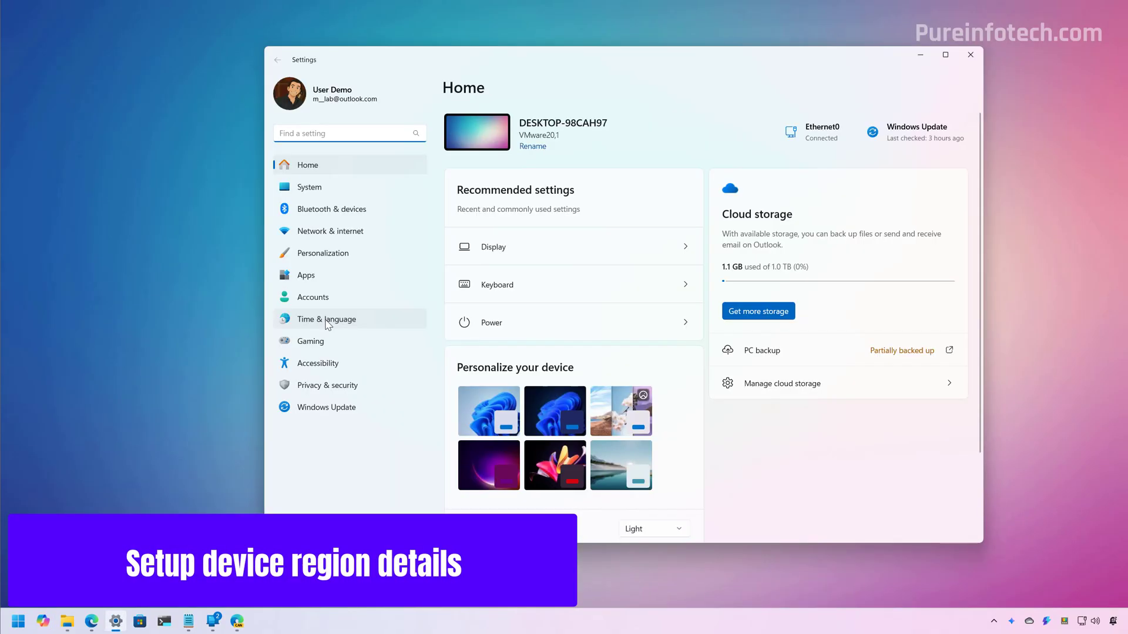
pyautogui.click(328, 325)
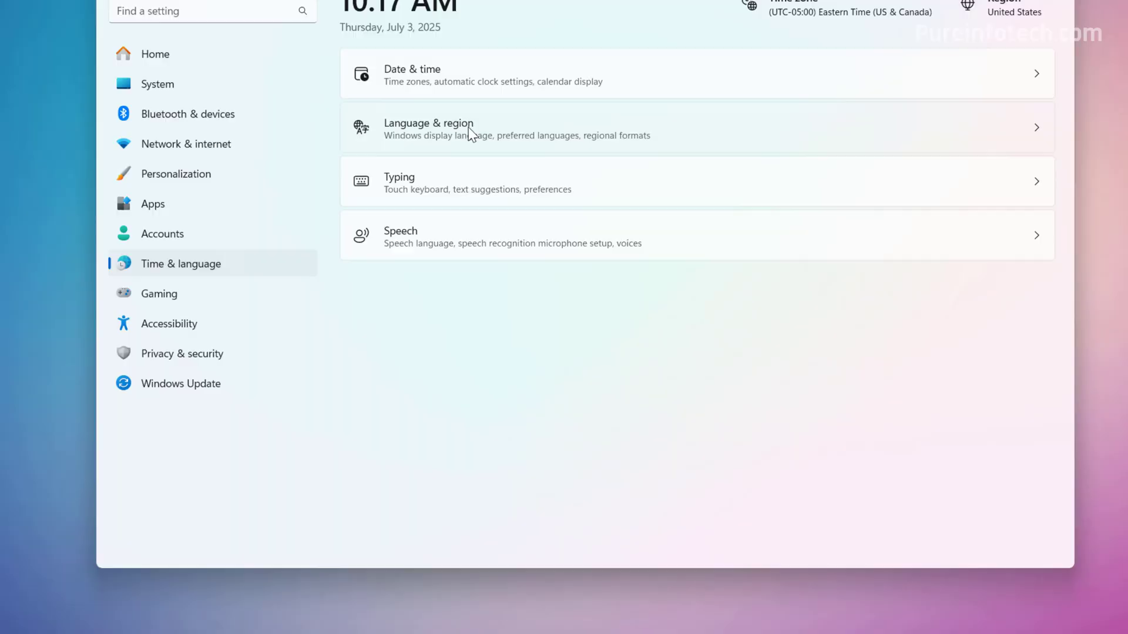
pyautogui.click(537, 222)
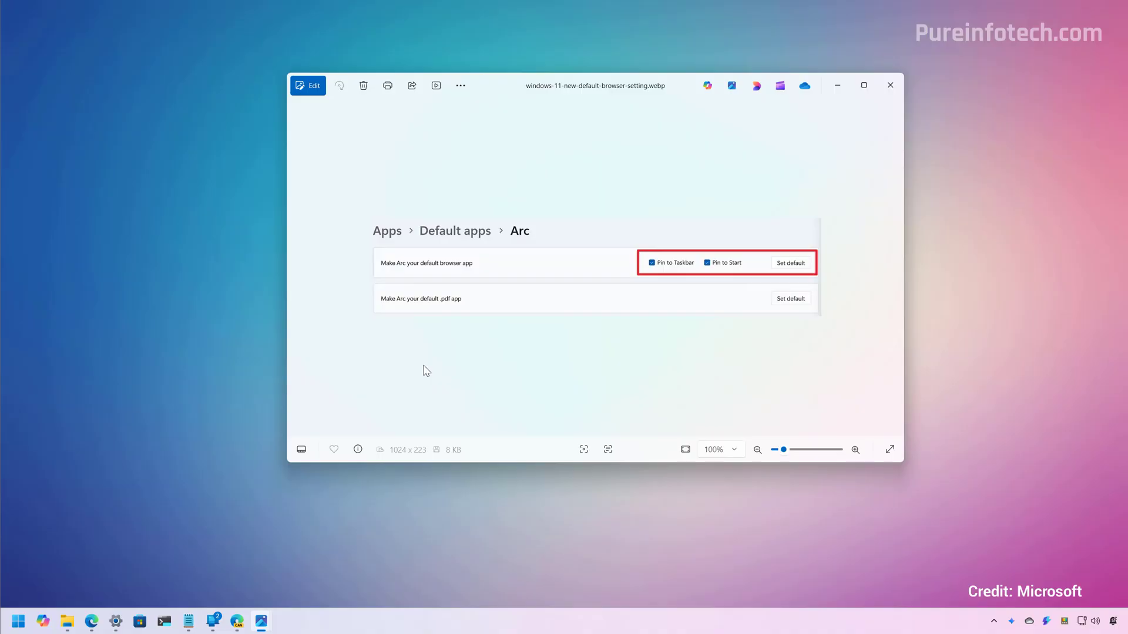
# Bring Settings forward on the Default apps > Google Chrome page from the taskbar
pyautogui.click(116, 620)
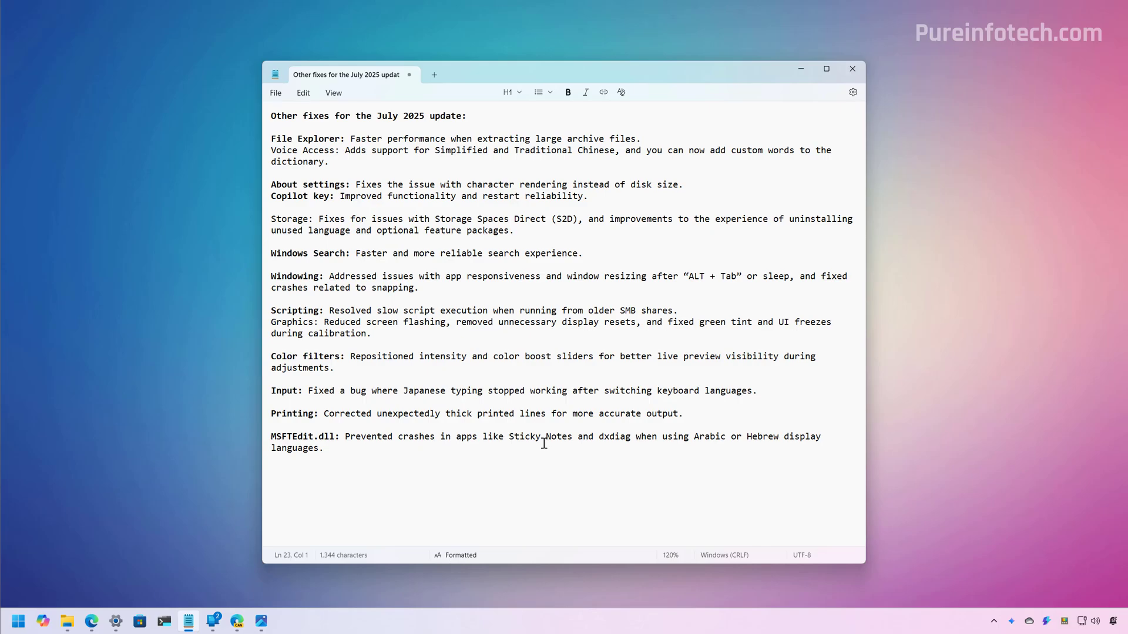
# Select the 'Storage:' entry in the July 2025 fixes notes
pyautogui.moveTo(311, 223); pyautogui.dragTo(268, 222)
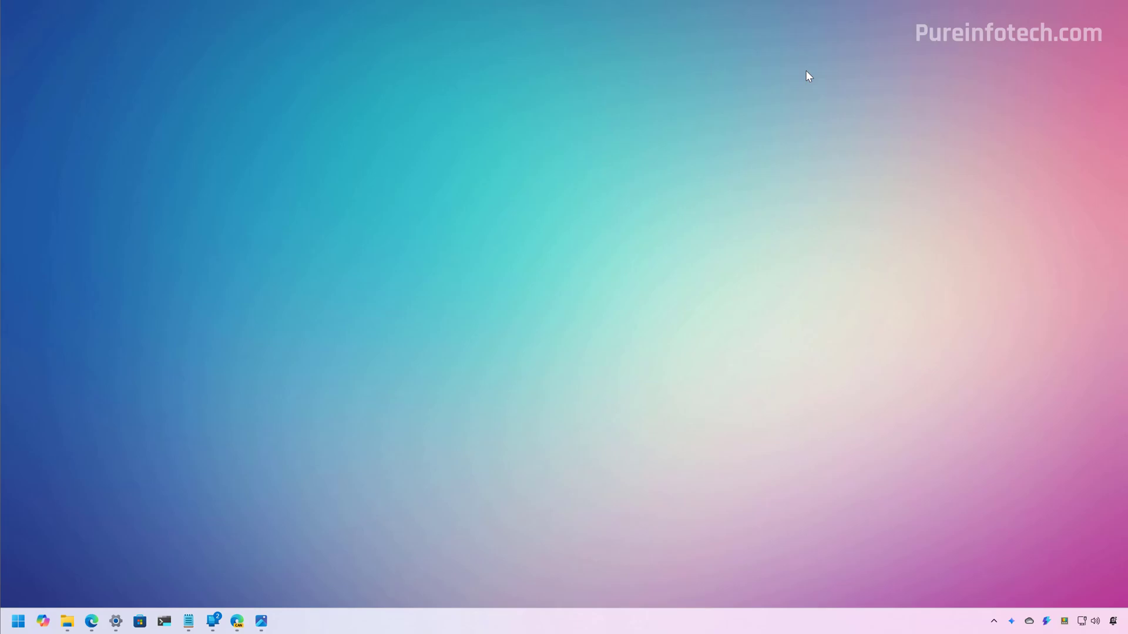
# Check for updates, then view Update history and select KB5060829 before showing the desktop
pyautogui.click(116, 621)
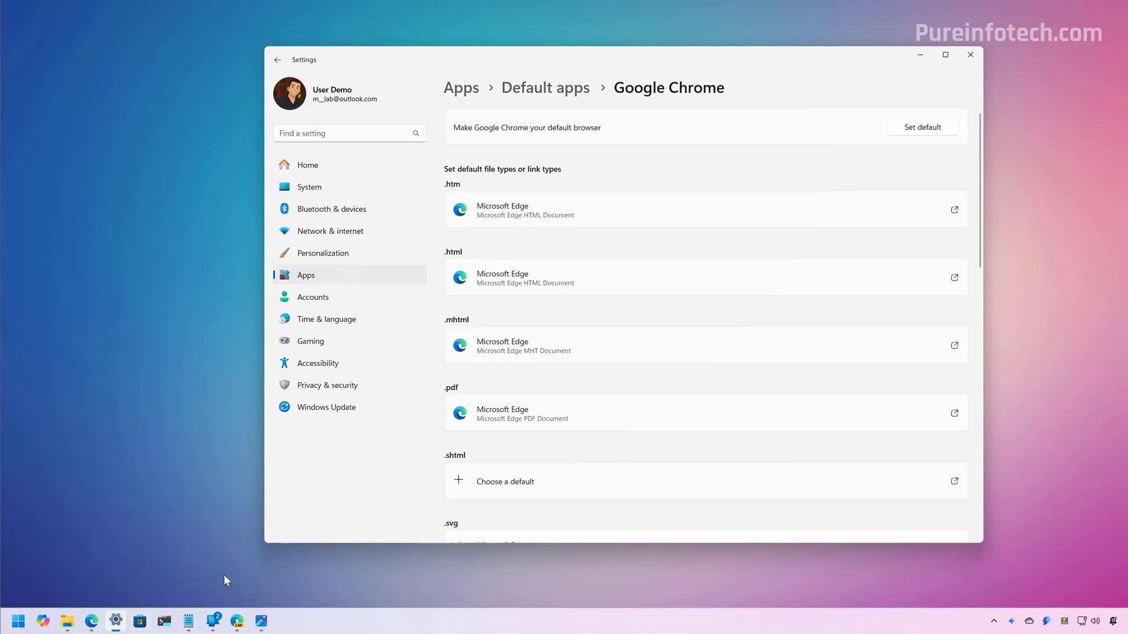
pyautogui.click(327, 408)
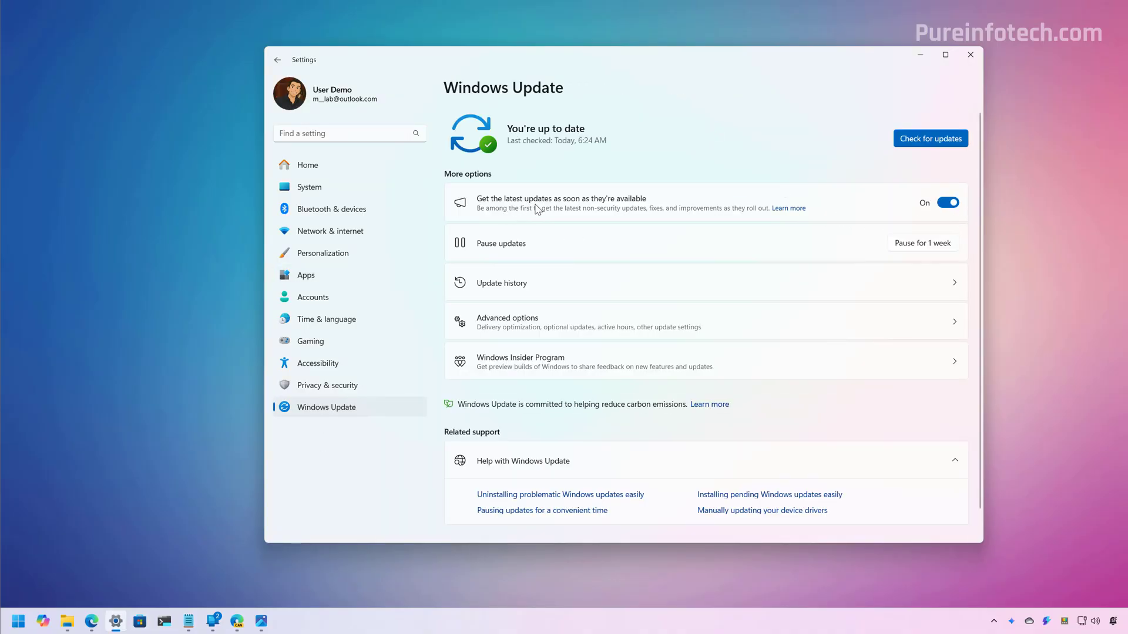
pyautogui.click(914, 144)
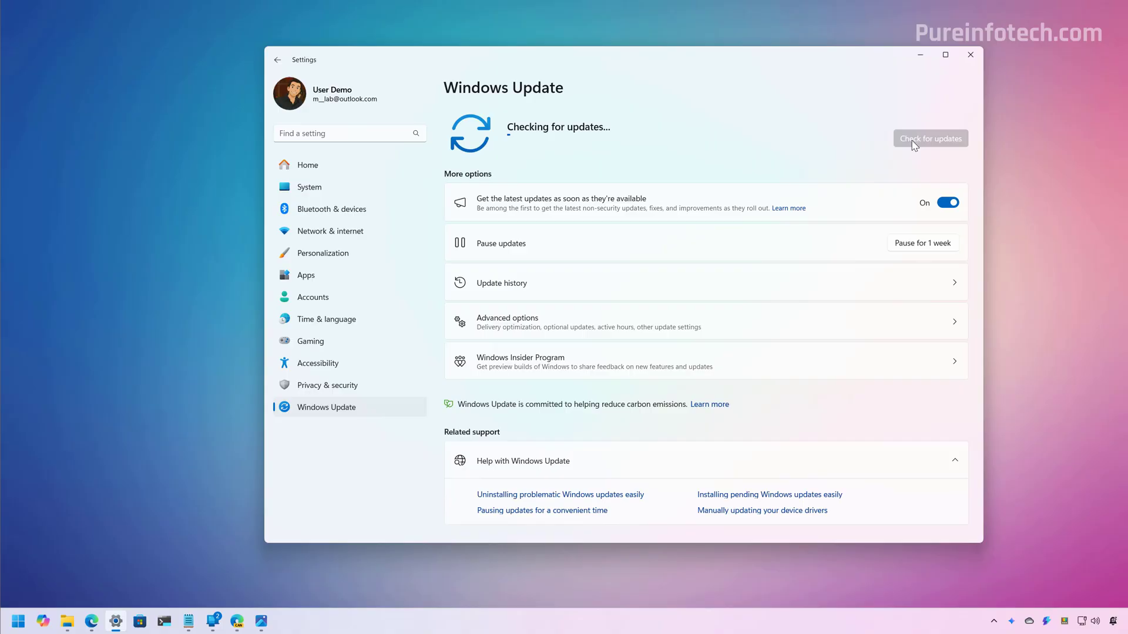
pyautogui.click(574, 286)
pyautogui.moveTo(758, 156); pyautogui.dragTo(818, 159)
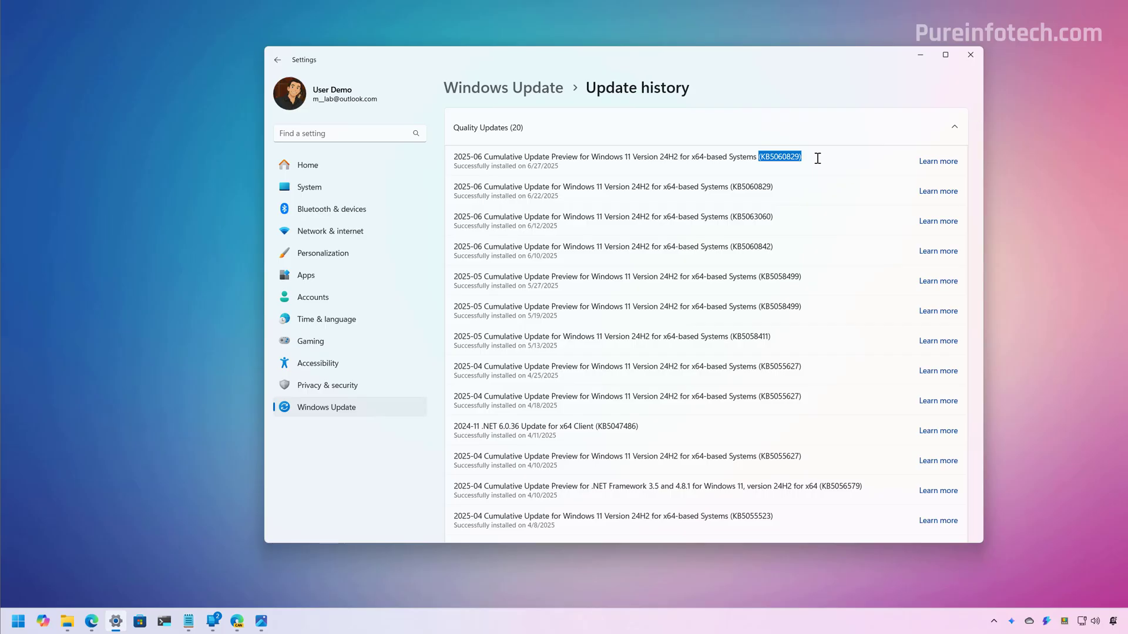
pyautogui.press('super+d')
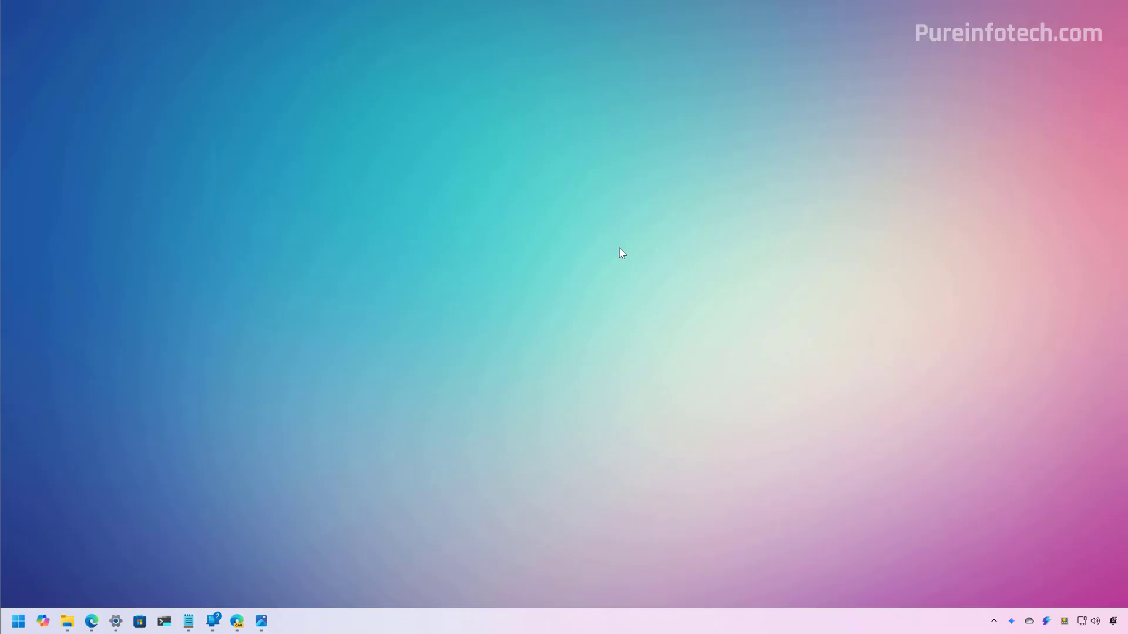